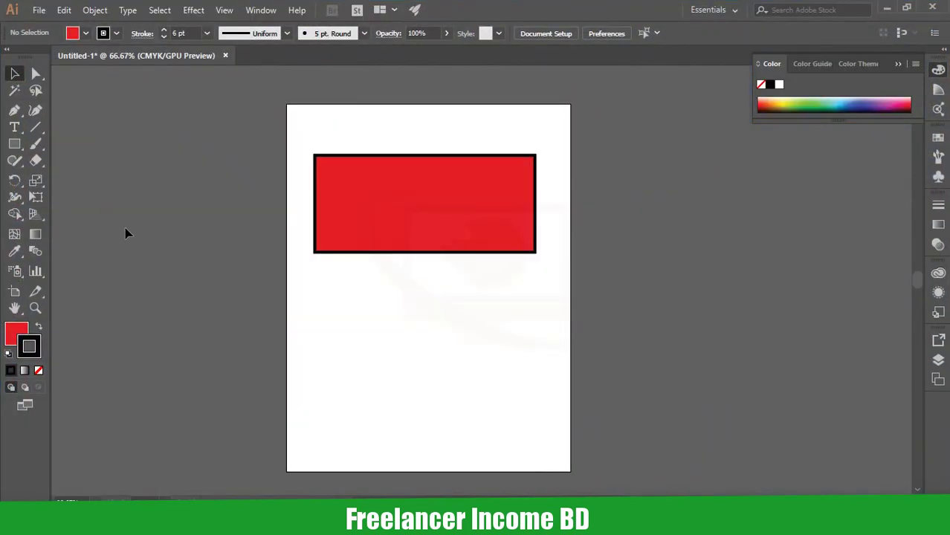
With the Selection Tool, select the red rectangle, deselect it, then select it again
{"action": "left_click", "coordinate": [447, 203]}
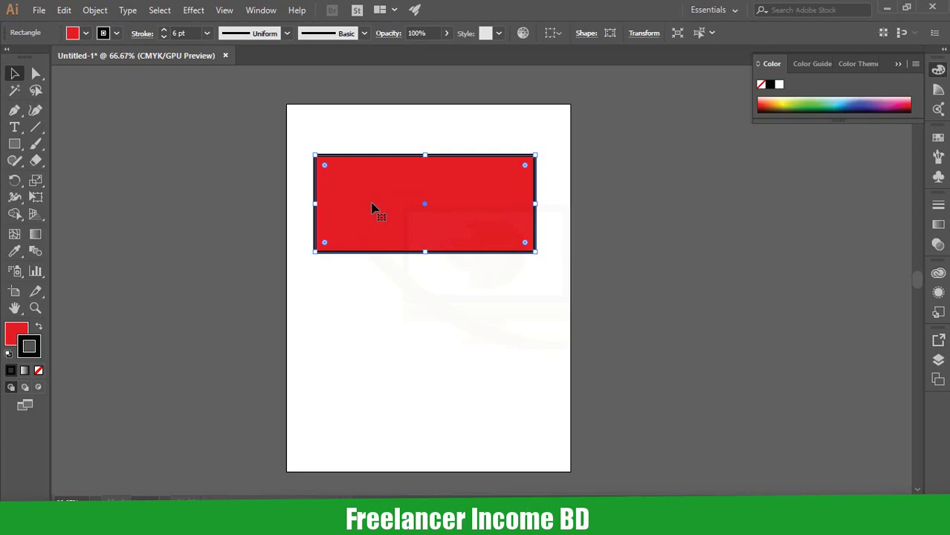
{"action": "left_click", "coordinate": [160, 130]}
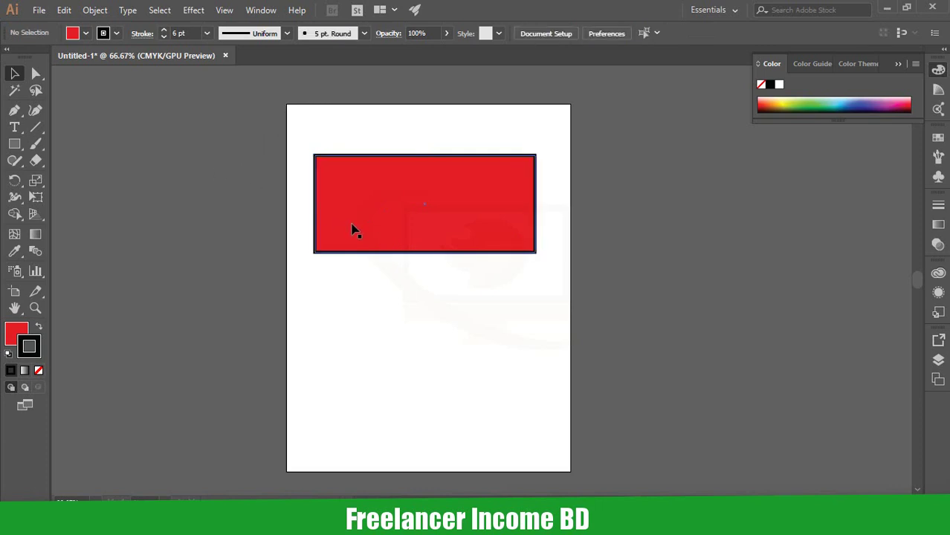
{"action": "left_click", "coordinate": [353, 231]}
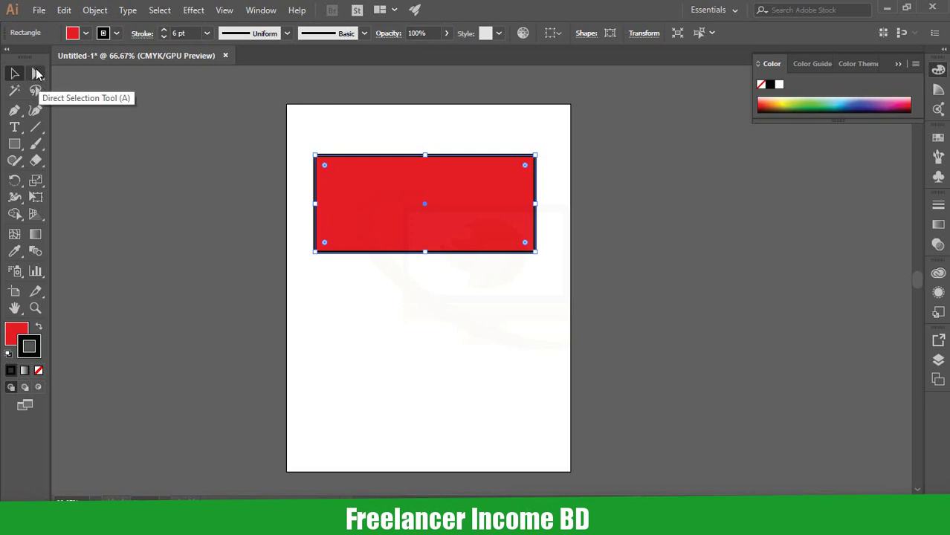
Switch to the Direct Selection Tool and select the rectangle to reveal its anchor points
{"action": "left_click", "coordinate": [36, 72]}
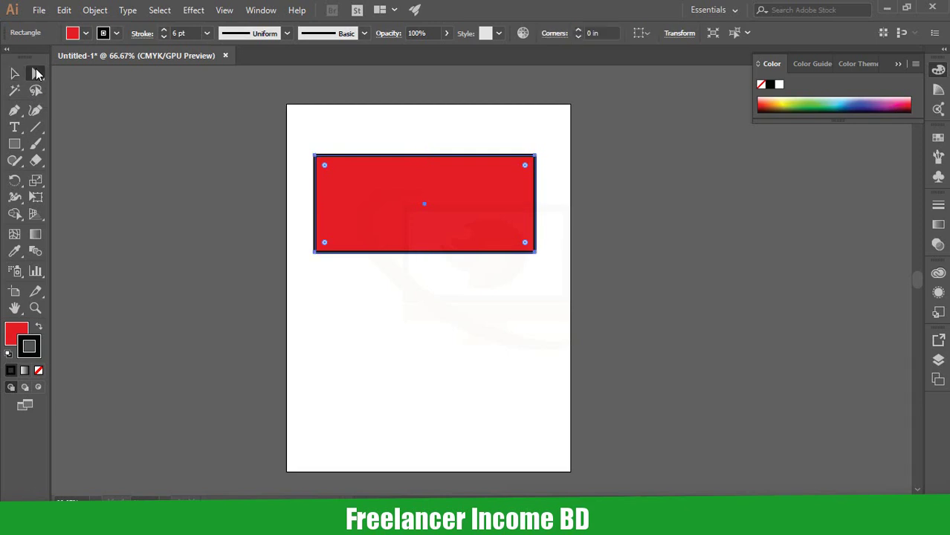
{"action": "left_click", "coordinate": [208, 201]}
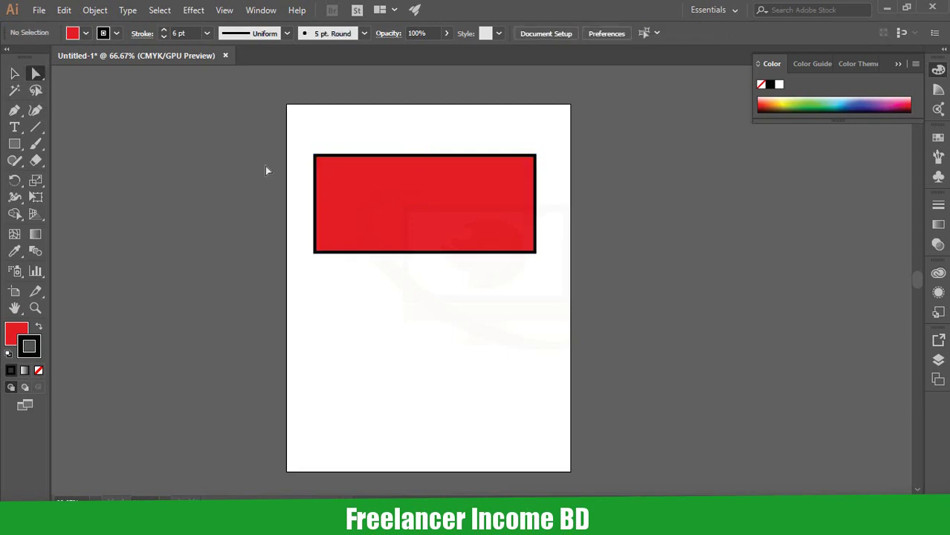
{"action": "left_click", "coordinate": [355, 215]}
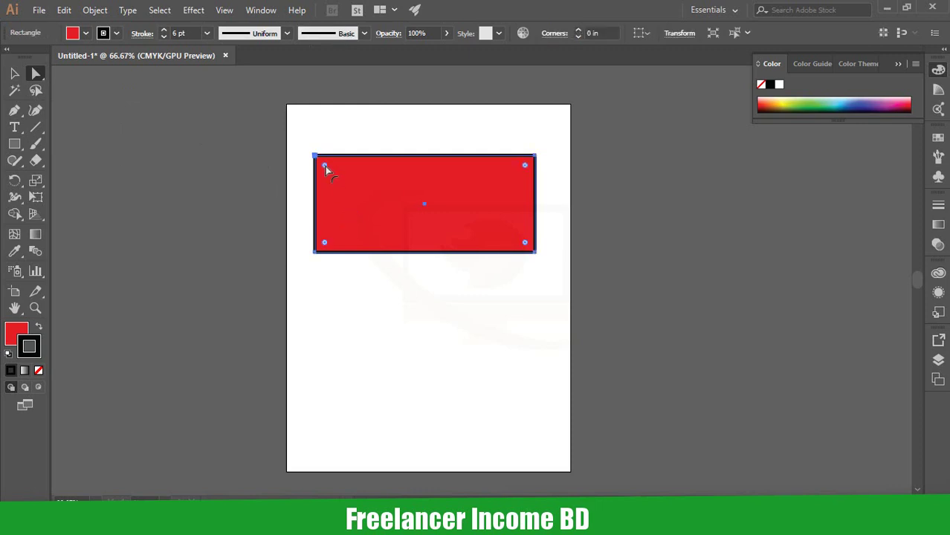
Drag a live-corner widget to round the rectangle into a pill, then undo it
{"action": "left_click_drag", "start_coordinate": [325, 165], "coordinate": [369, 205]}
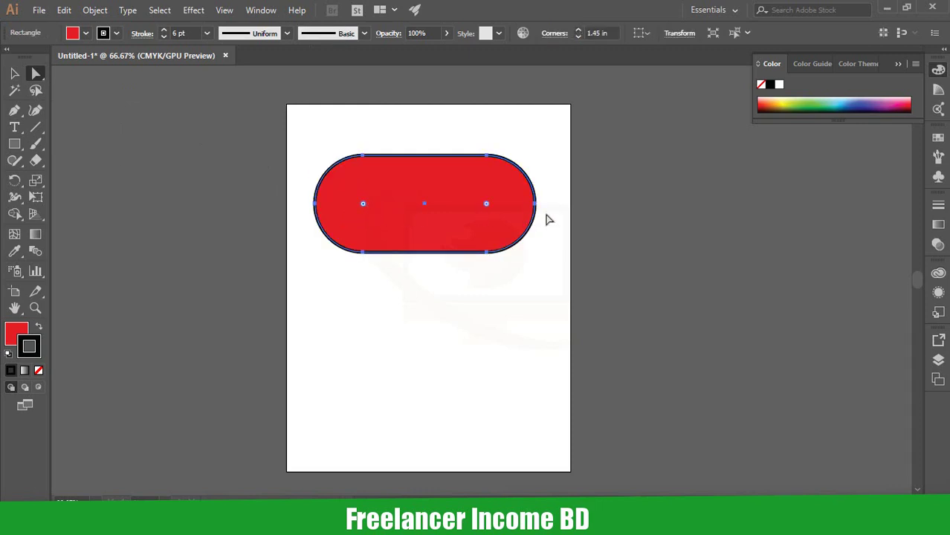
{"action": "left_click", "coordinate": [488, 294]}
{"action": "left_click", "coordinate": [439, 220]}
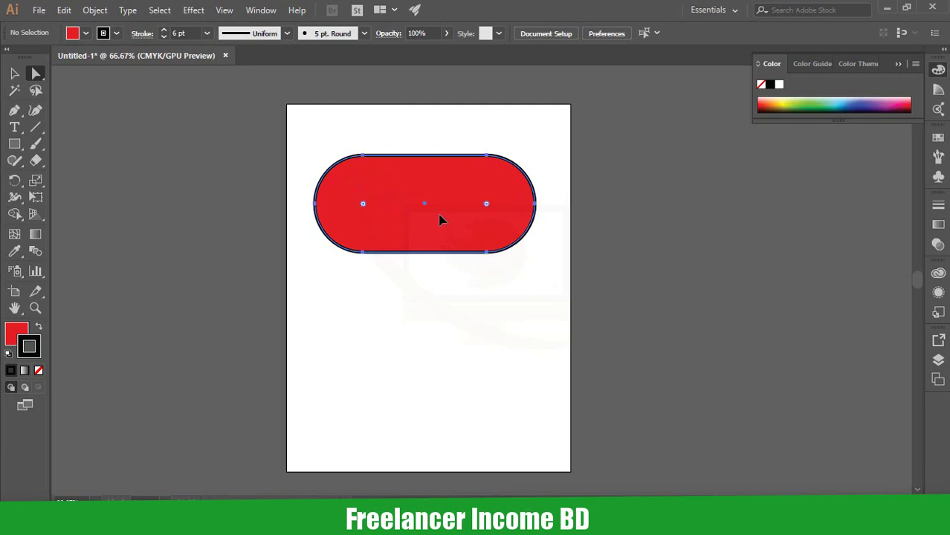
{"action": "key", "text": "ctrl+z"}
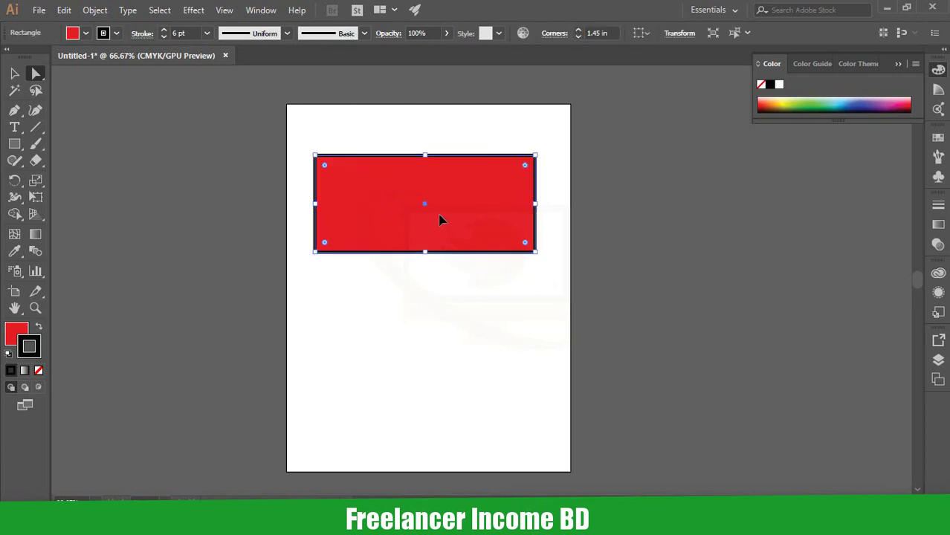
{"action": "left_click", "coordinate": [415, 317]}
{"action": "left_click", "coordinate": [373, 211]}
{"action": "left_click_drag", "start_coordinate": [325, 167], "coordinate": [449, 252]}
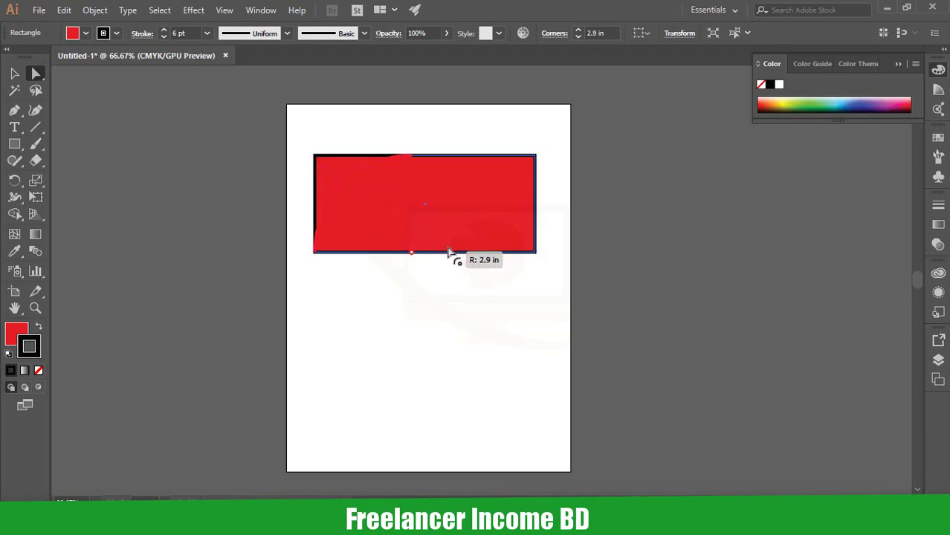
{"action": "left_click", "coordinate": [395, 308]}
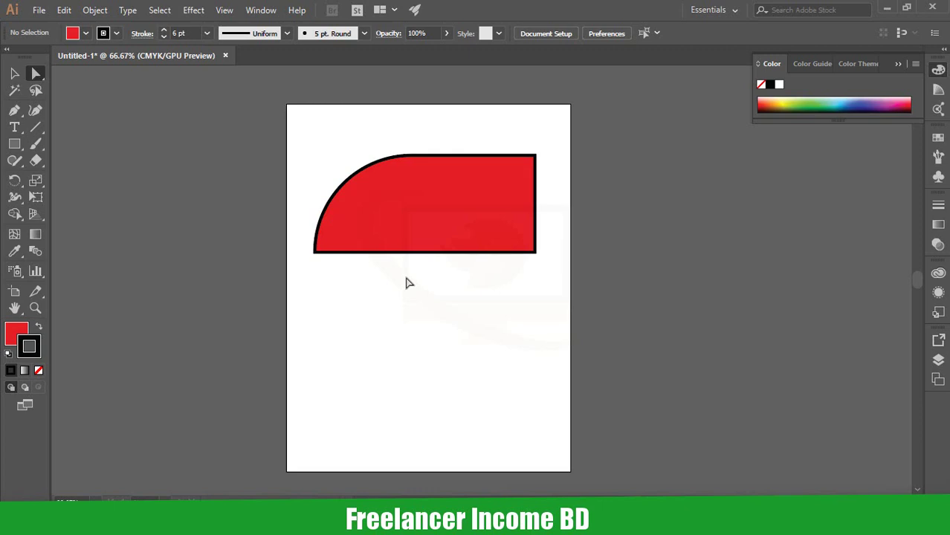
{"action": "left_click", "coordinate": [394, 209]}
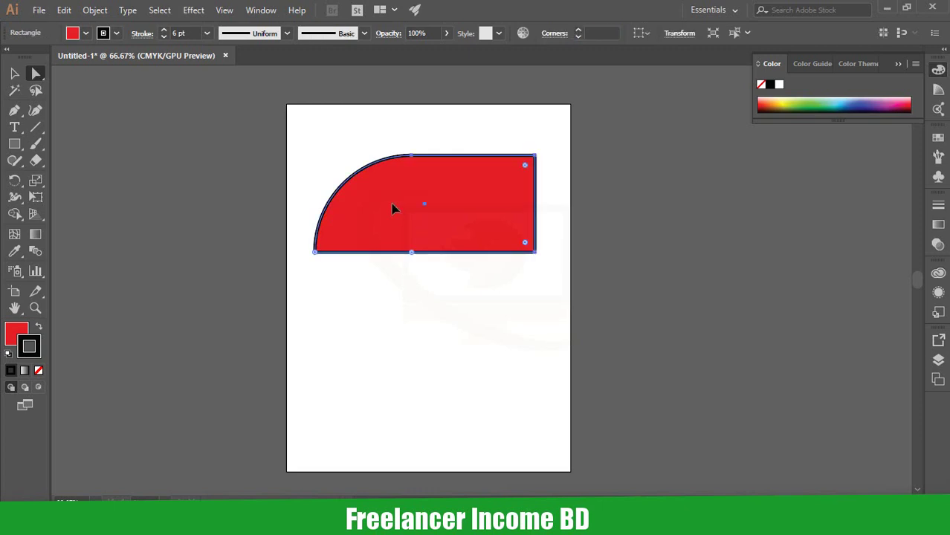
{"action": "key", "text": "ctrl+z"}
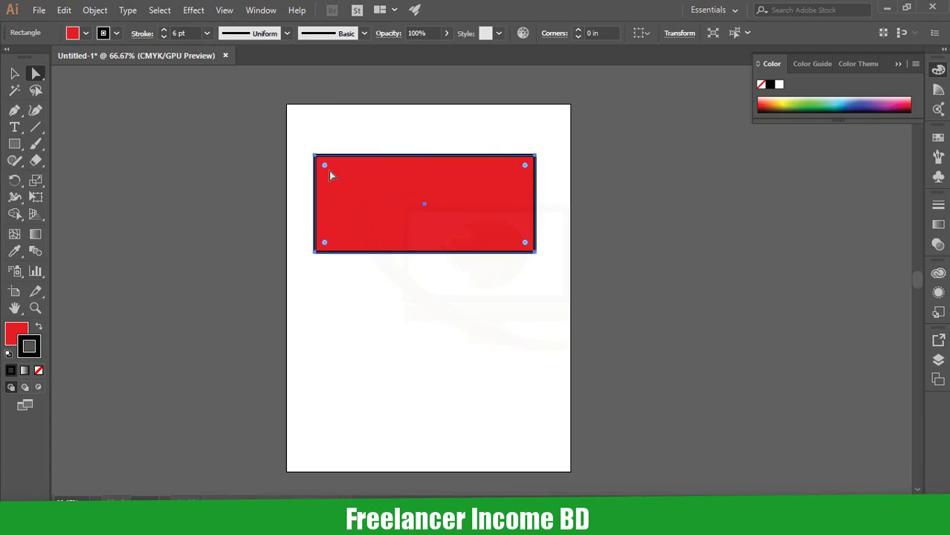
{"action": "left_click_drag", "start_coordinate": [325, 168], "coordinate": [362, 206]}
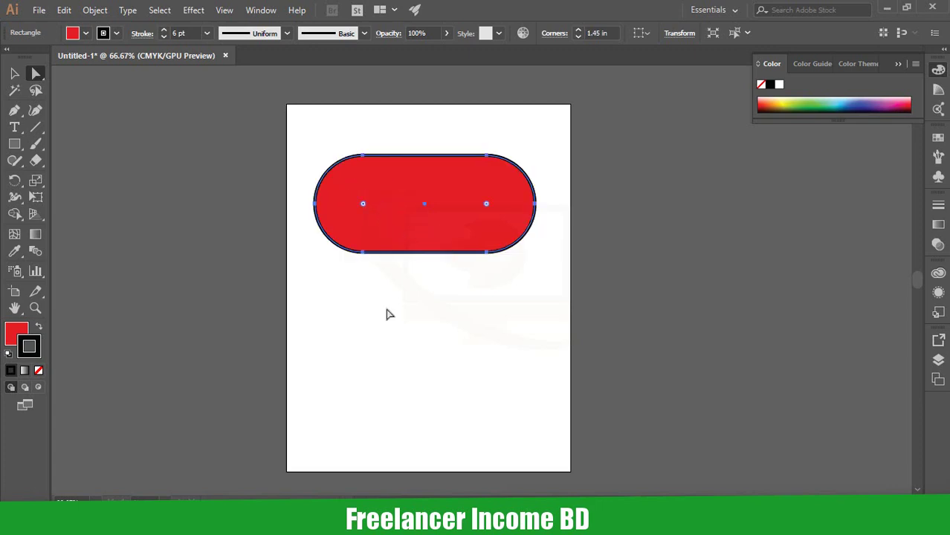
{"action": "key", "text": "ctrl+z"}
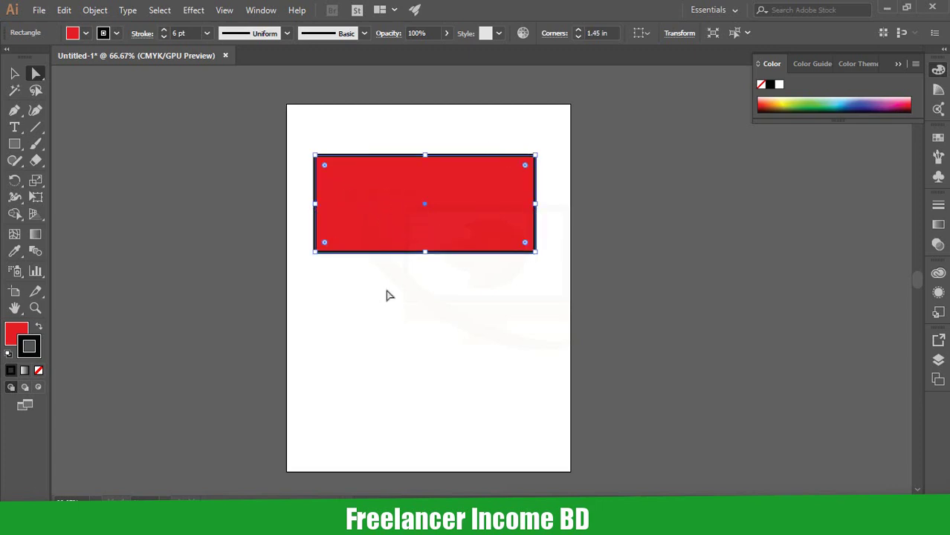
{"action": "left_click", "coordinate": [375, 321]}
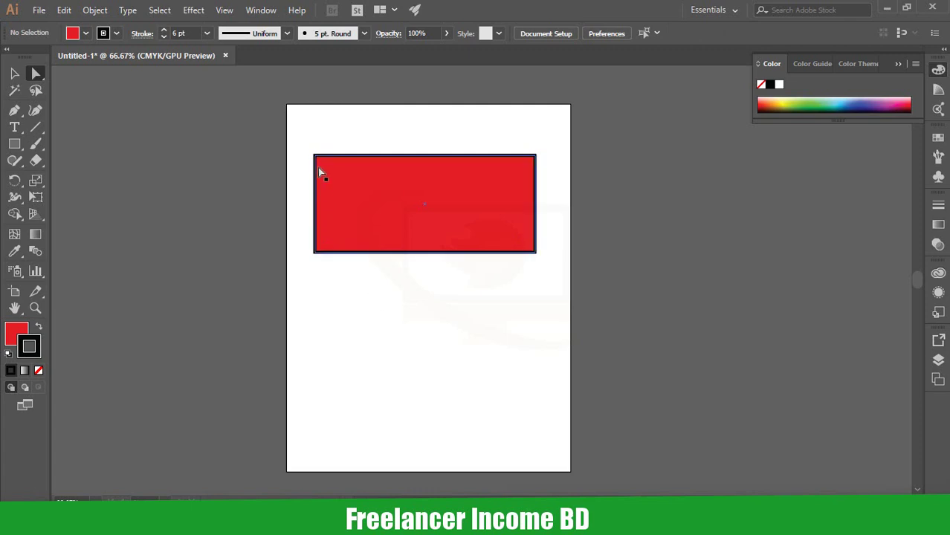
Select the left-side anchors and drag them down-left to shear the rectangle into a parallelogram
{"action": "mouse_move", "coordinate": [298, 127]}
{"action": "left_mouse_down"}
{"action": "mouse_move", "coordinate": [354, 322]}
{"action": "mouse_move", "coordinate": [333, 301]}
{"action": "left_mouse_up"}
{"action": "left_click_drag", "start_coordinate": [313, 253], "coordinate": [309, 368]}
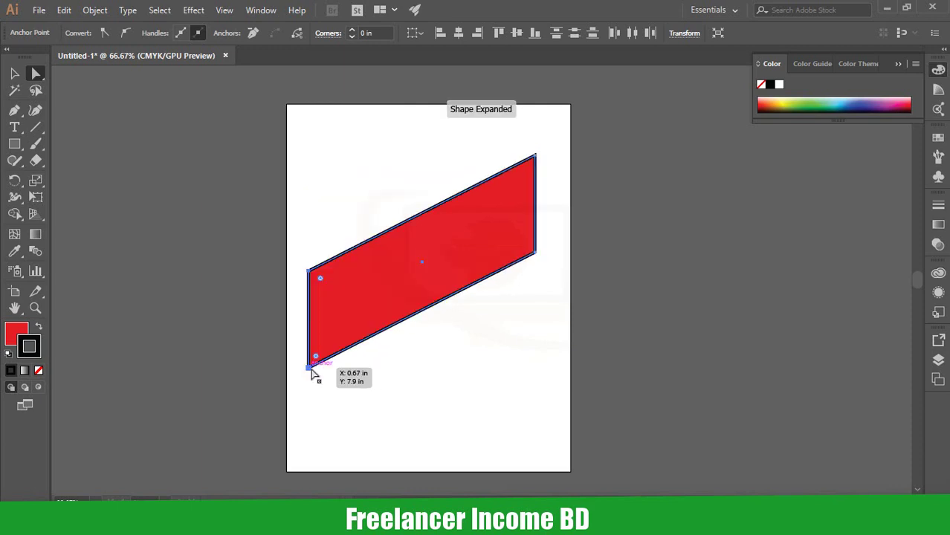
{"action": "left_click", "coordinate": [465, 393]}
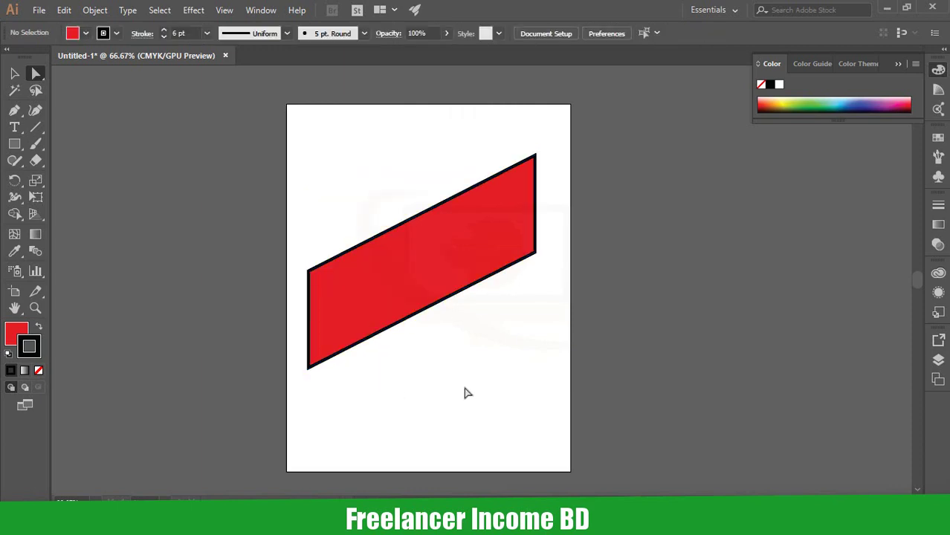
{"action": "left_click", "coordinate": [361, 306]}
Undo both shear steps and reselect the upright rectangle
{"action": "key", "text": "ctrl+z"}
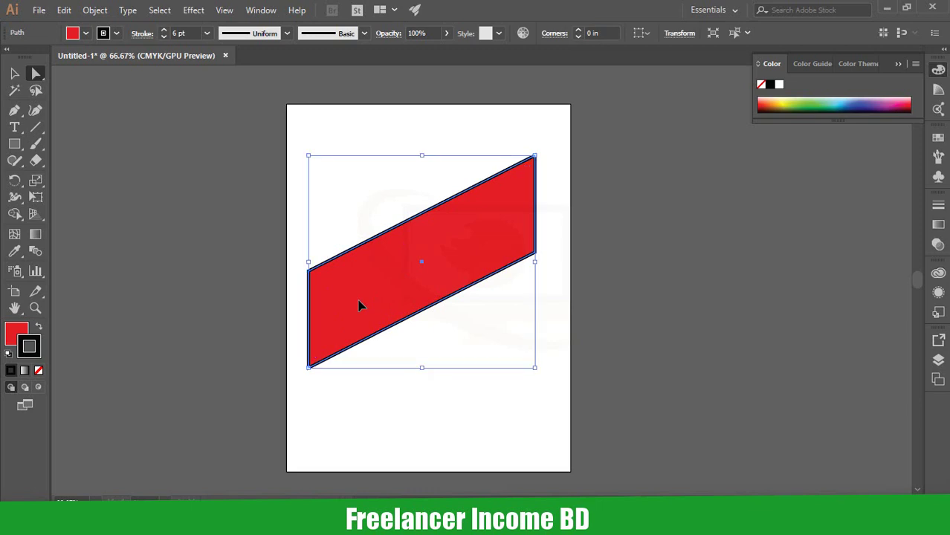
{"action": "key", "text": "ctrl+z"}
{"action": "left_click", "coordinate": [363, 309]}
{"action": "left_click", "coordinate": [379, 192]}
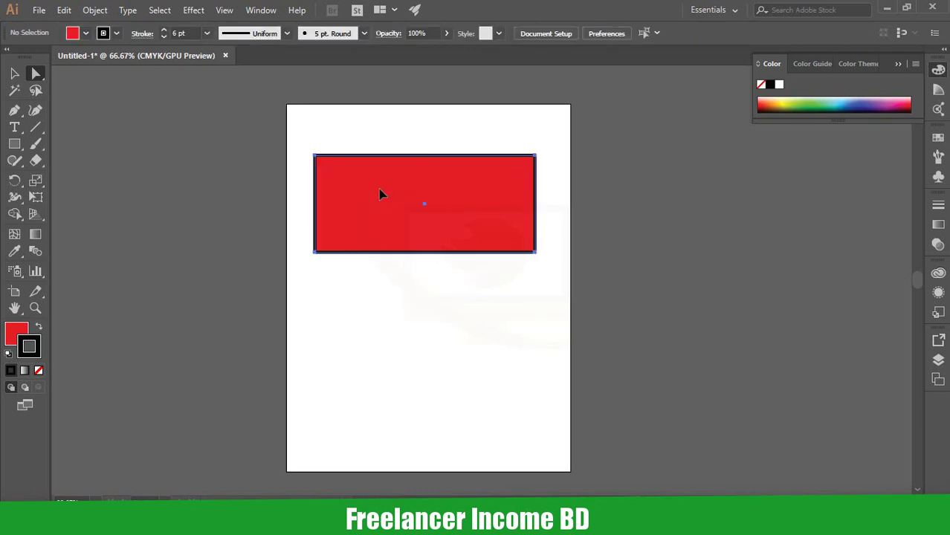
Switch to the Group Selection Tool and select the whole red rectangle
{"action": "left_click", "coordinate": [36, 74]}
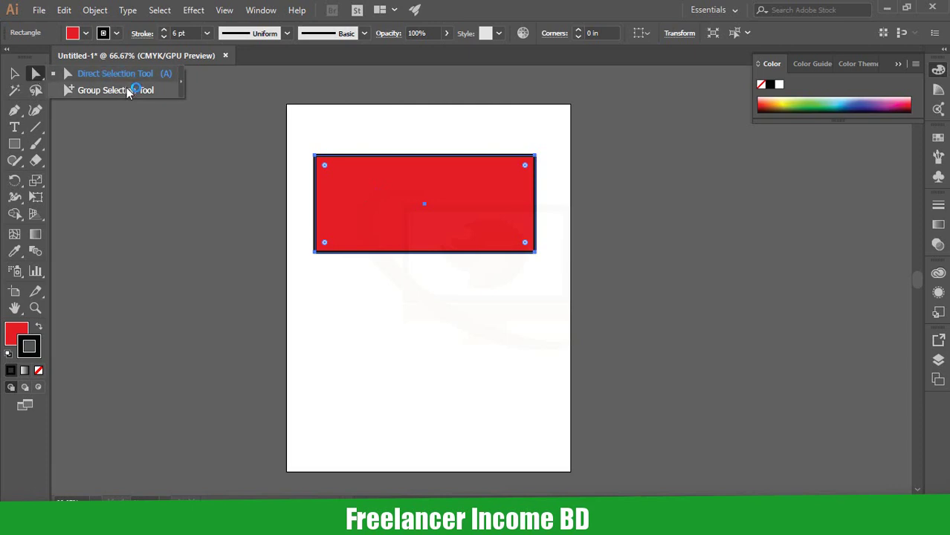
{"action": "left_click", "coordinate": [152, 90]}
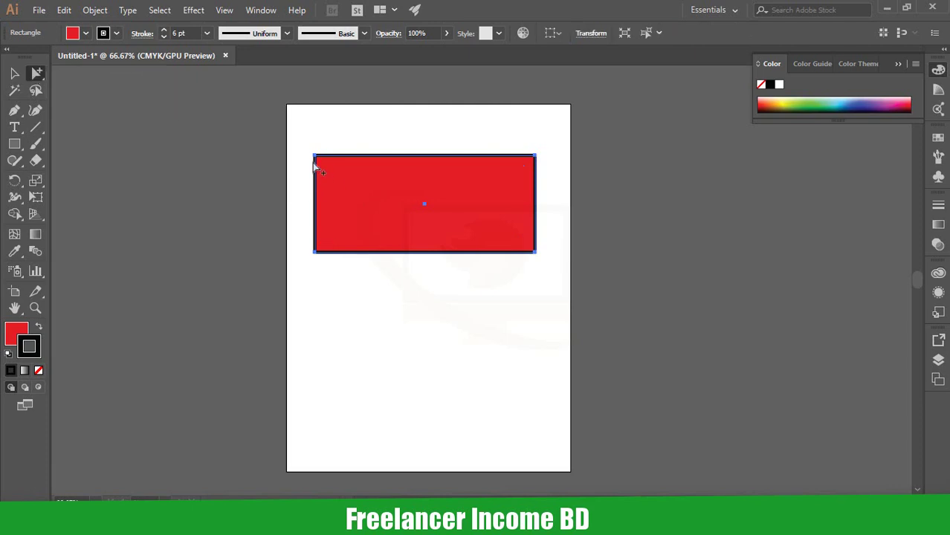
{"action": "left_click", "coordinate": [325, 274]}
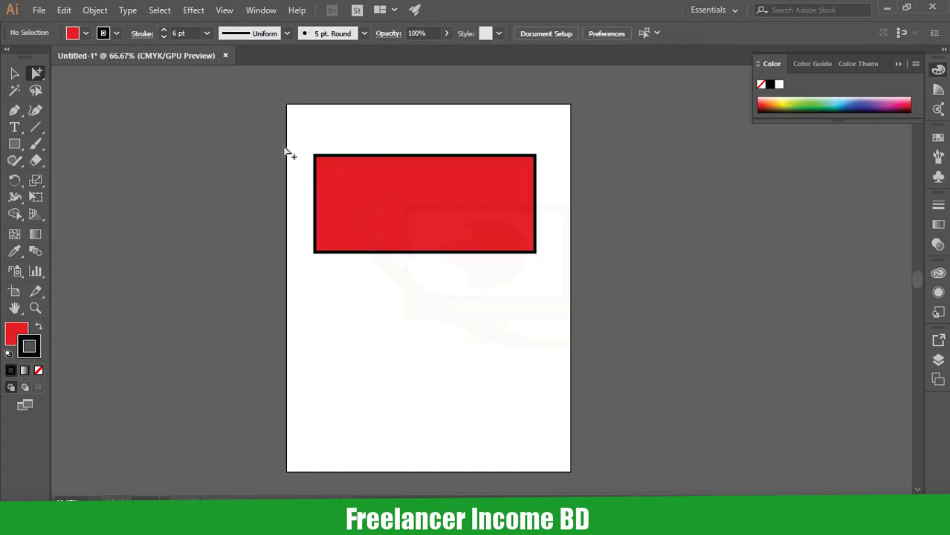
{"action": "left_click", "coordinate": [325, 199]}
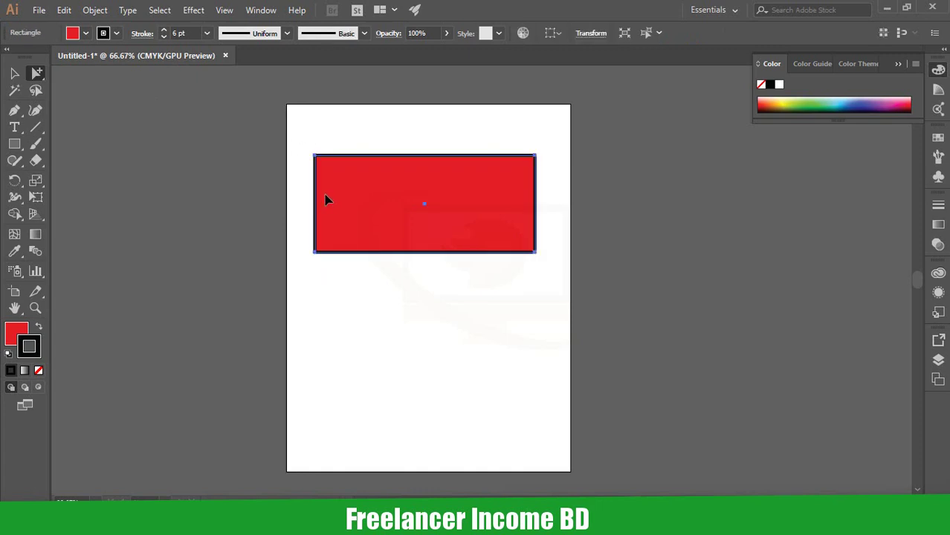
Drag the rectangle up-left, down toward the page middle, then back up to the page top
{"action": "mouse_move", "coordinate": [351, 188]}
{"action": "left_mouse_down"}
{"action": "mouse_move", "coordinate": [355, 253]}
{"action": "mouse_move", "coordinate": [359, 199]}
{"action": "left_mouse_up"}
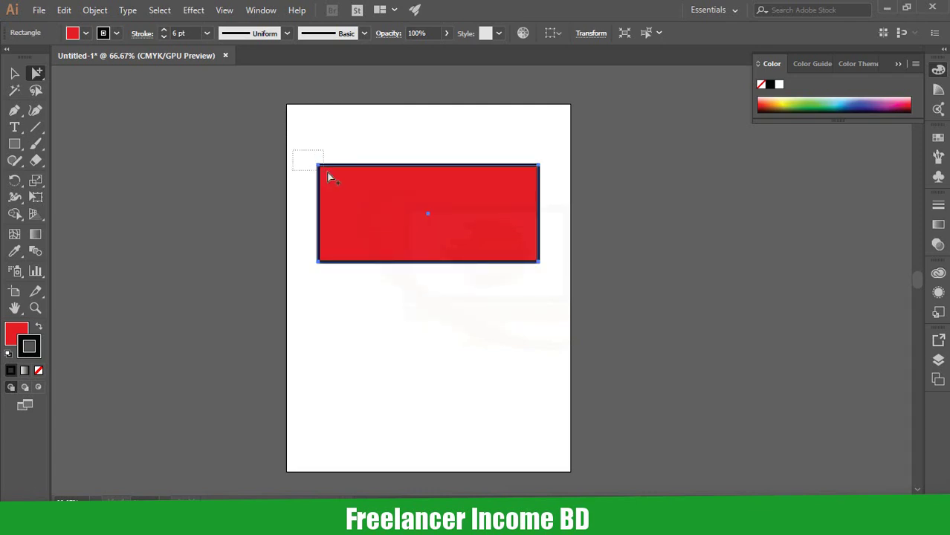
{"action": "left_click_drag", "start_coordinate": [319, 166], "coordinate": [304, 145]}
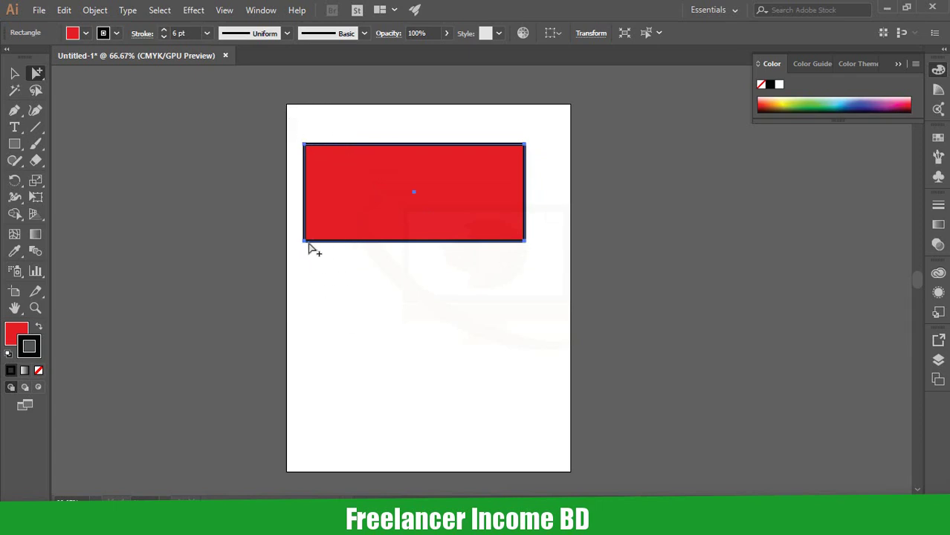
{"action": "left_click_drag", "start_coordinate": [303, 241], "coordinate": [316, 319]}
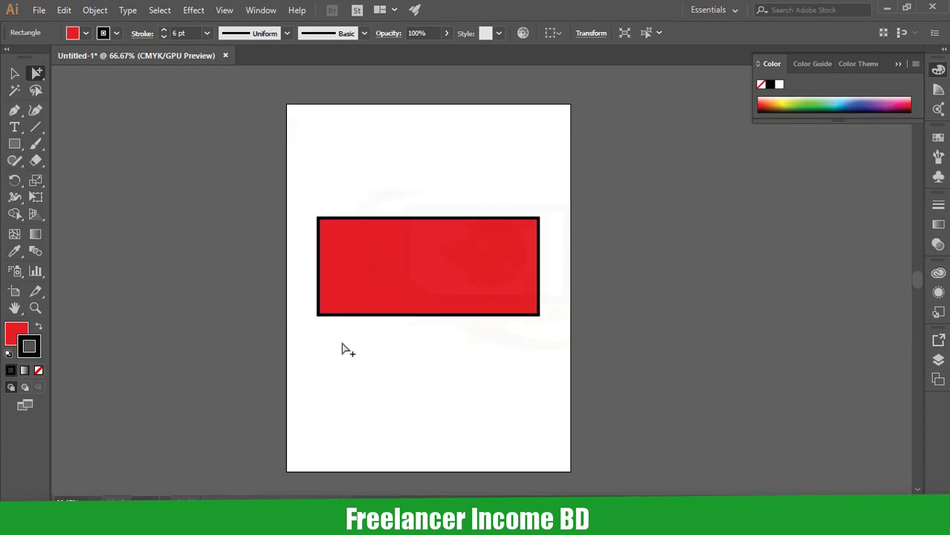
{"action": "left_click", "coordinate": [341, 346]}
{"action": "left_click", "coordinate": [319, 311]}
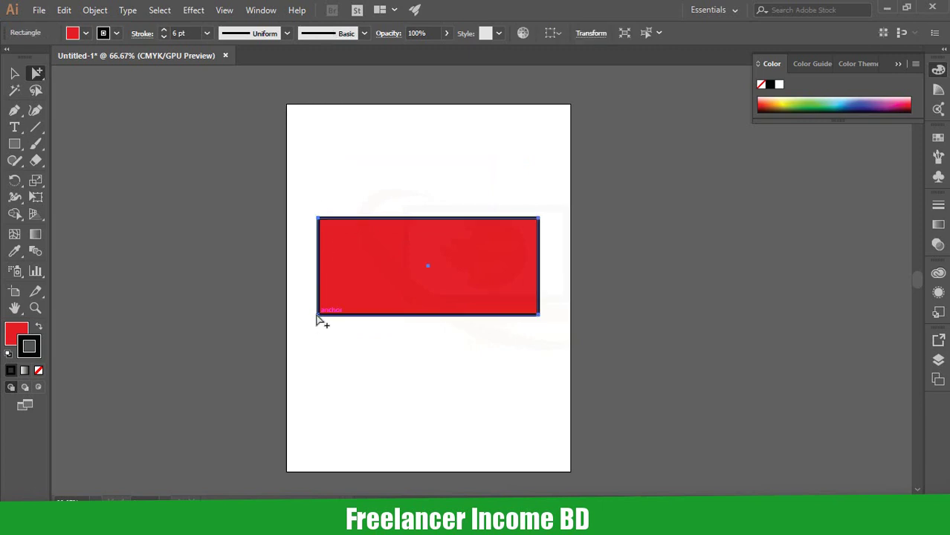
{"action": "left_click_drag", "start_coordinate": [319, 316], "coordinate": [329, 220]}
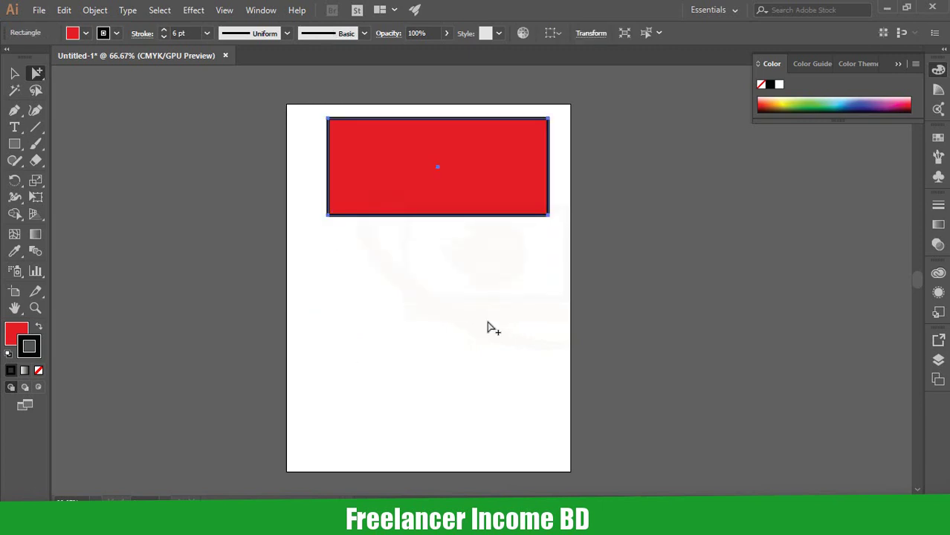
Marquee-select the rectangle and nudge it slightly down near the top of the page
{"action": "left_click", "coordinate": [544, 256]}
{"action": "left_click_drag", "start_coordinate": [551, 240], "coordinate": [328, 188]}
{"action": "left_click_drag", "start_coordinate": [549, 215], "coordinate": [546, 246]}
{"action": "left_click", "coordinate": [434, 333]}
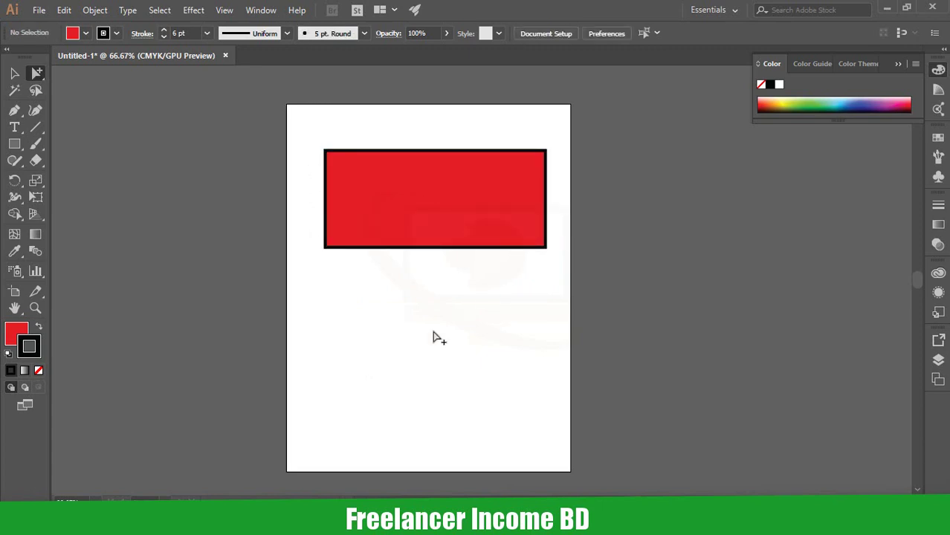
{"action": "left_click_drag", "start_coordinate": [45, 74], "coordinate": [97, 92]}
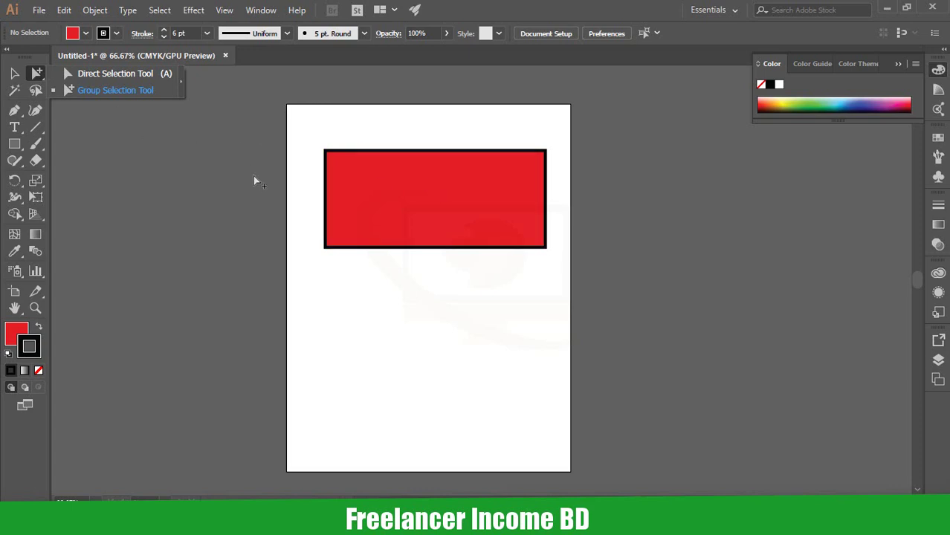
Close the flyout and choose the Direct Selection Tool (A) from the Group Selection flyout
{"action": "left_click", "coordinate": [358, 305]}
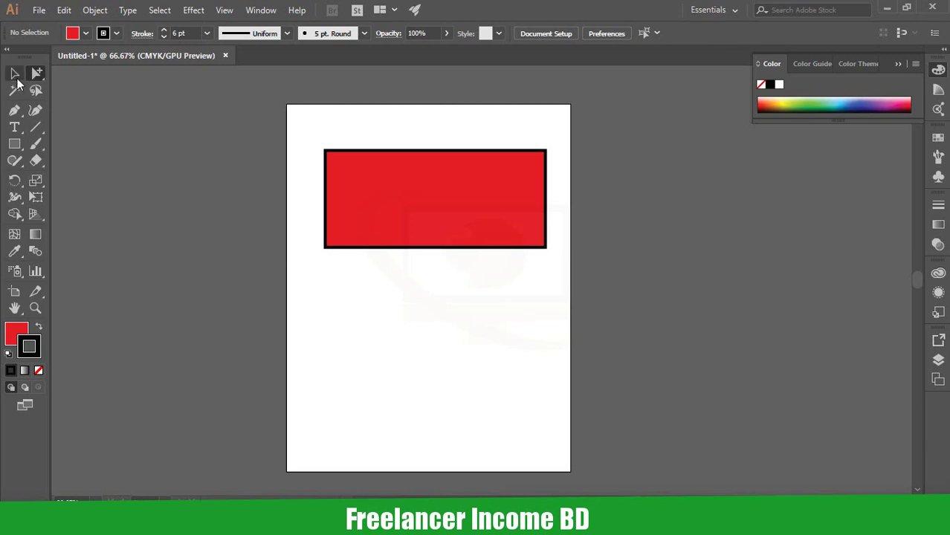
{"action": "left_click_drag", "start_coordinate": [34, 75], "coordinate": [63, 69]}
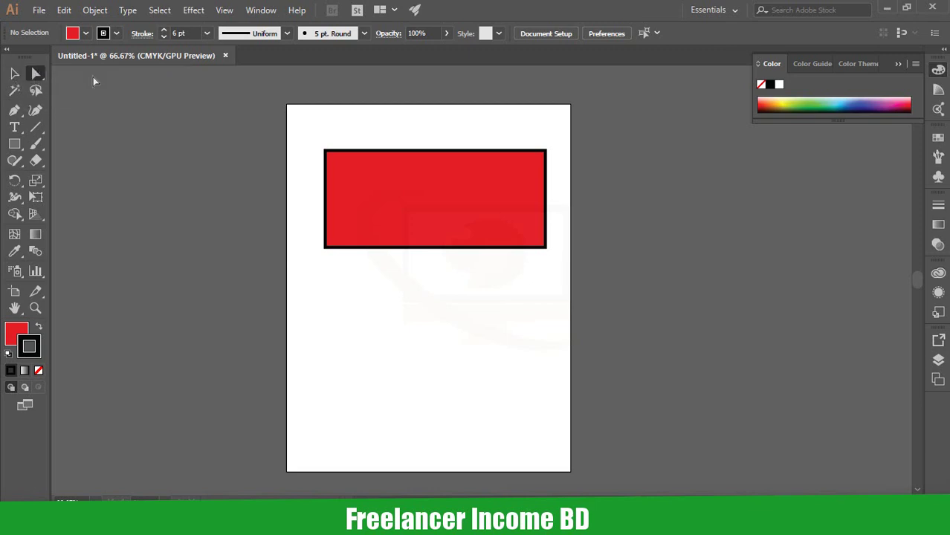